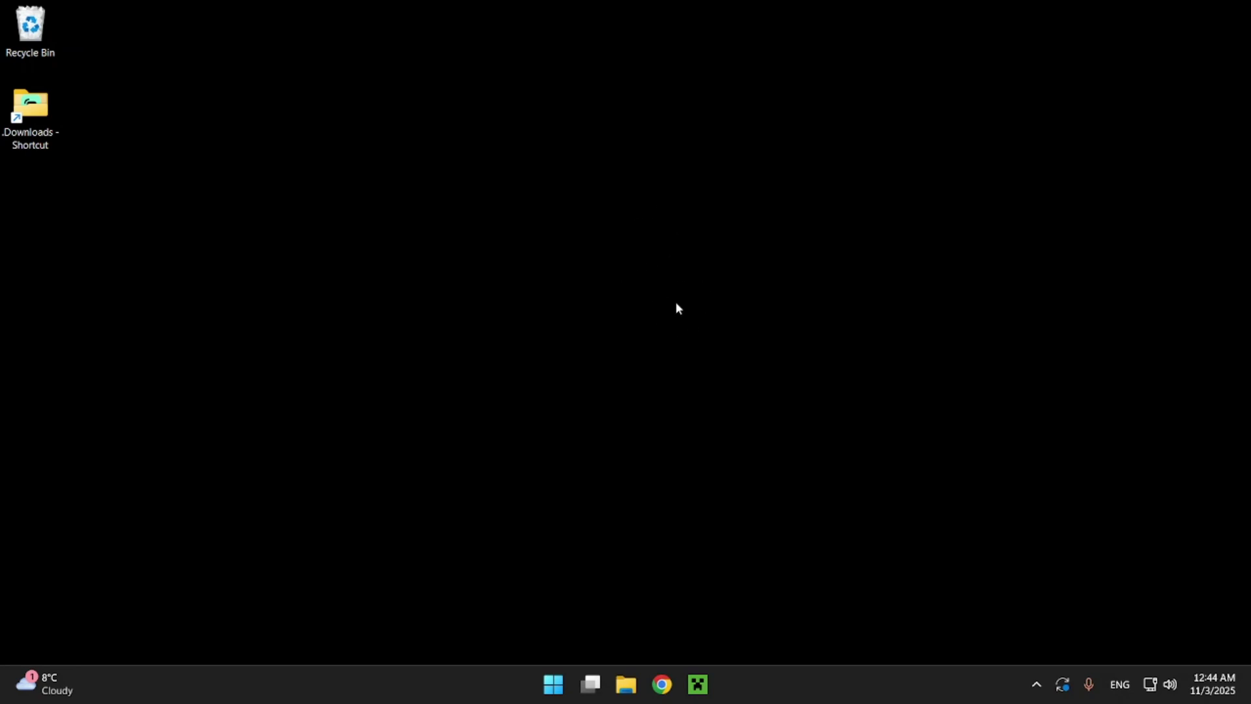
# - Search Google in Chrome for "Feather Client" and open the official feathermc.com website
pyautogui.click(662, 685)
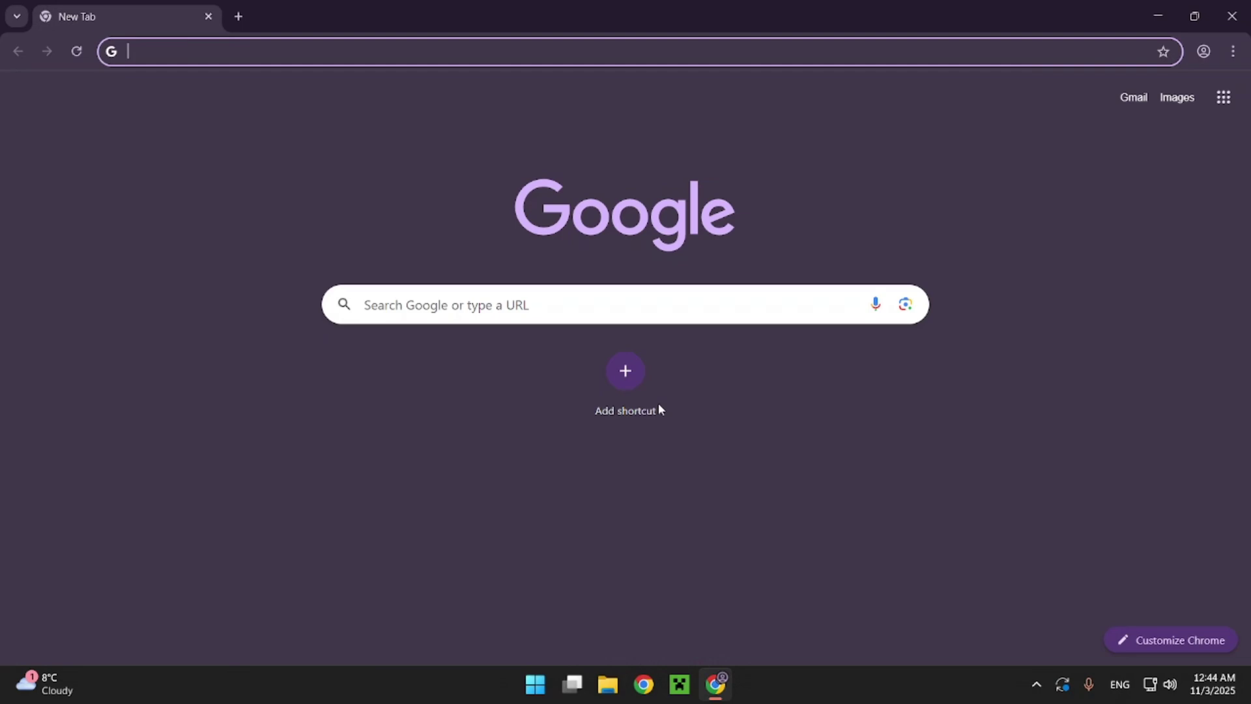
pyautogui.write('Feat')
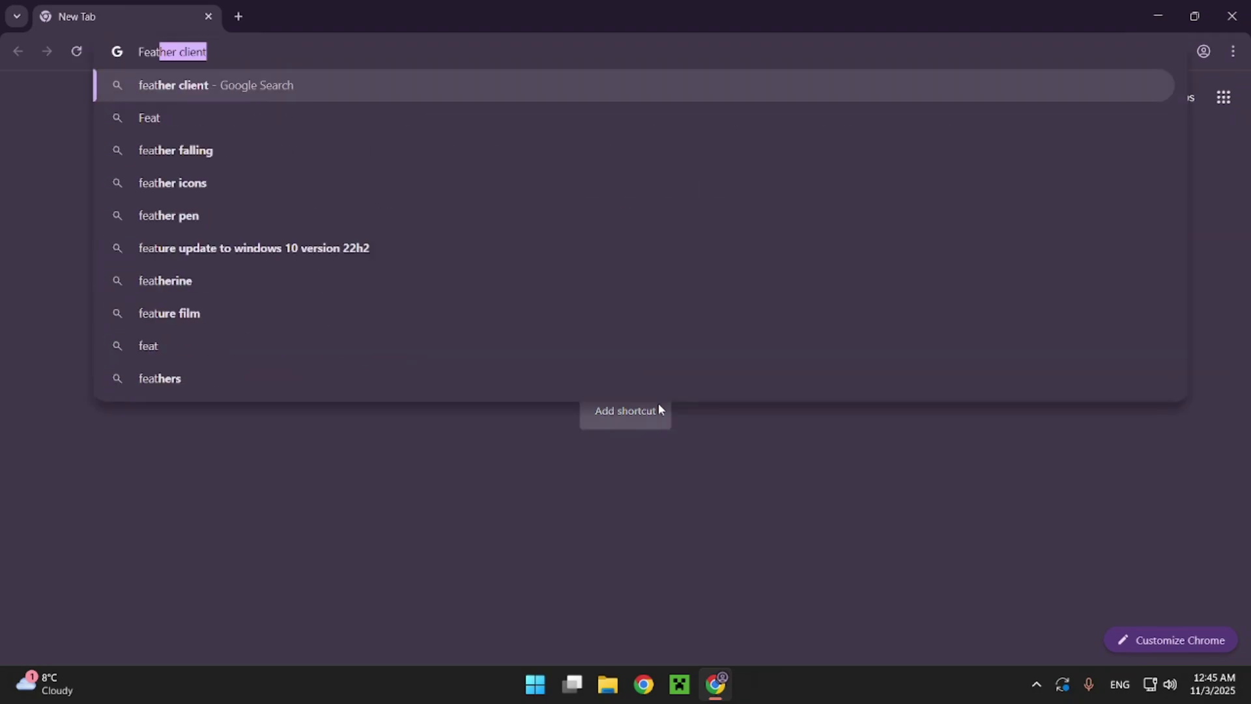
pyautogui.write('her Client')
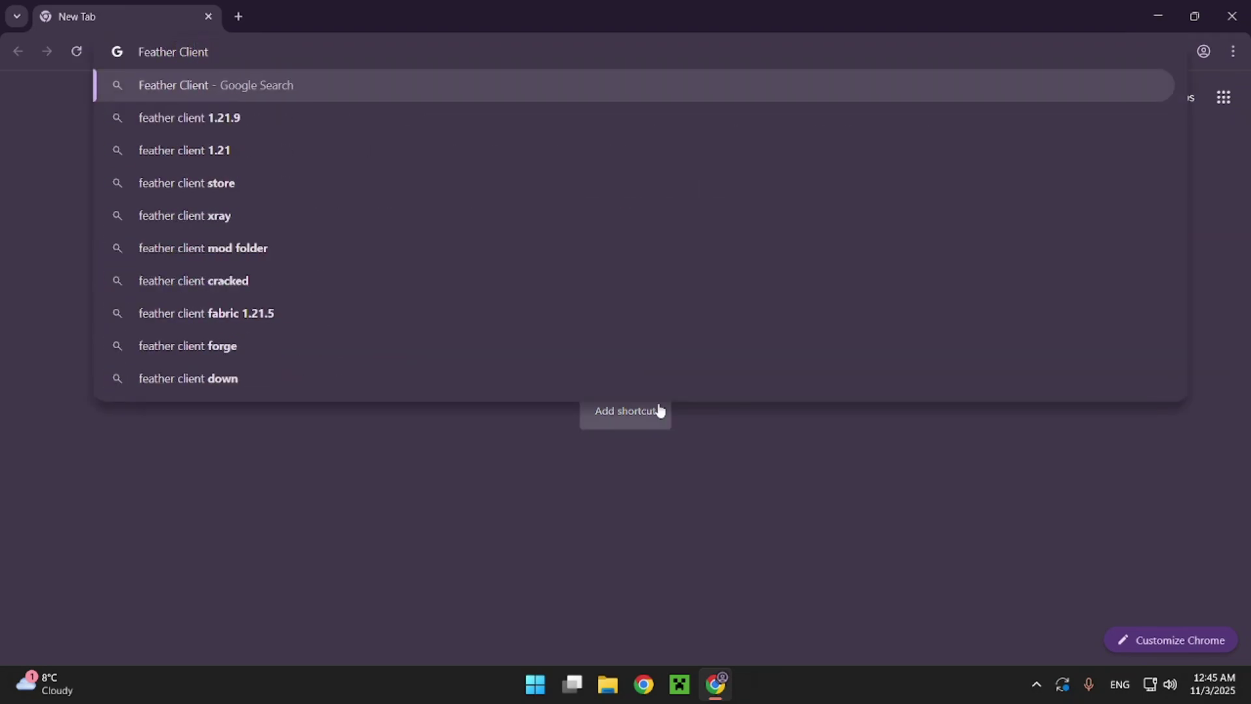
pyautogui.press('Return')
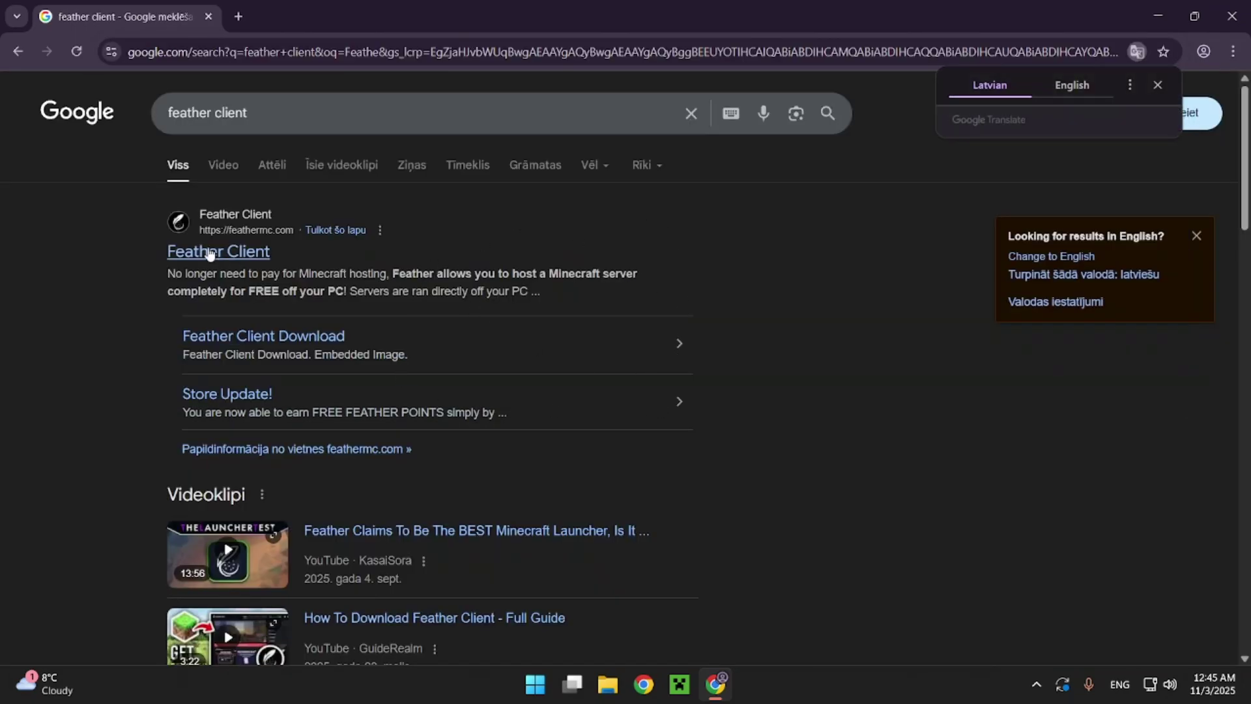
pyautogui.click(212, 253)
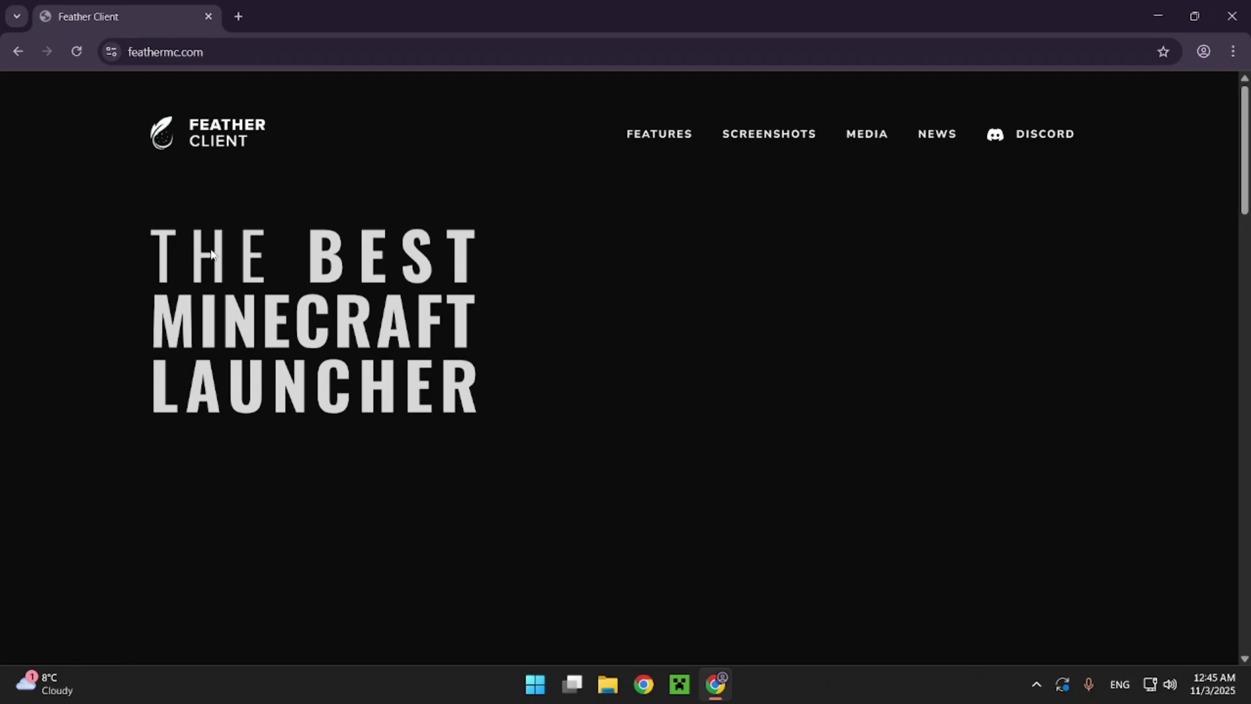
# - Download the Windows version of the Feather launcher, check it in the recent downloads, and close the browser
pyautogui.scroll(-1, 404, 280)
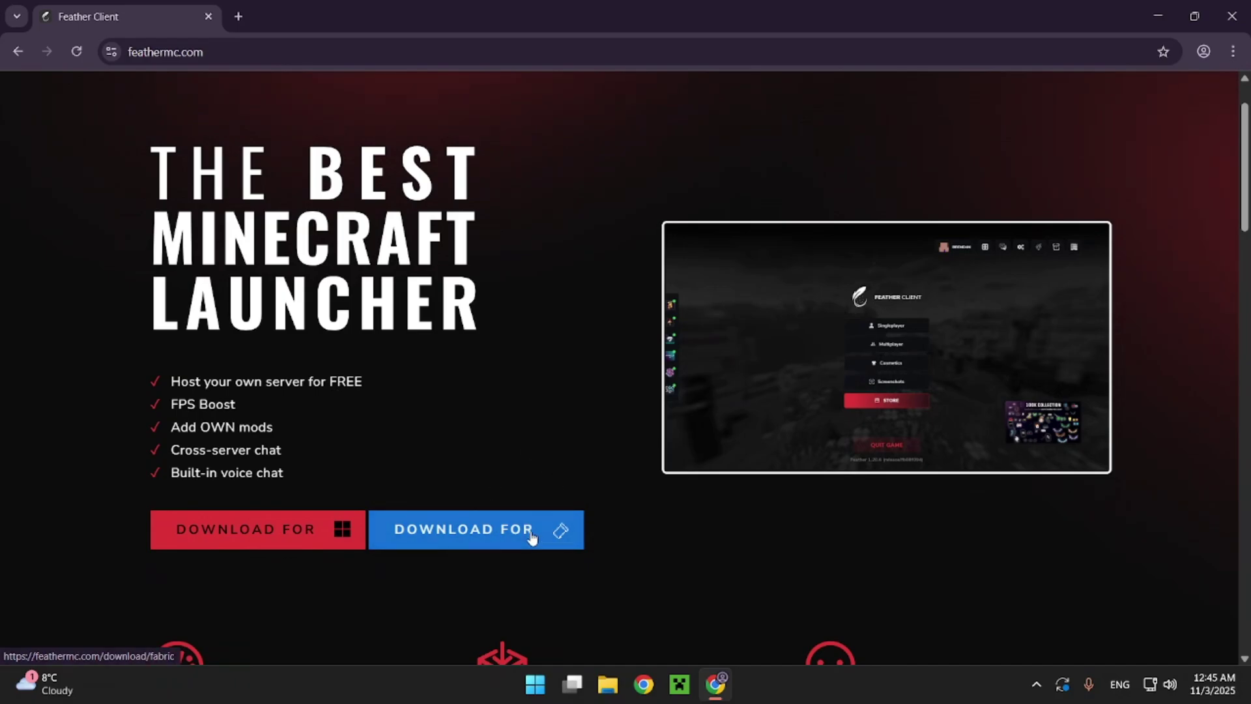
pyautogui.scroll(-2, 516, 452)
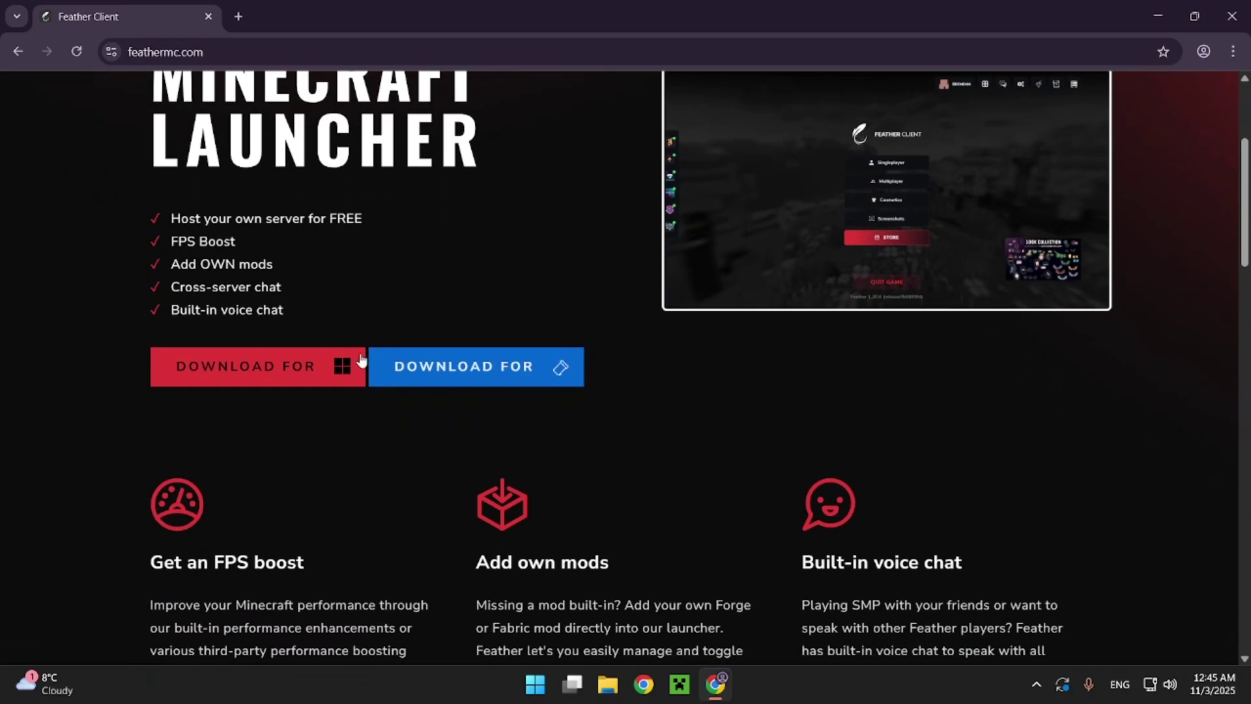
pyautogui.click(296, 367)
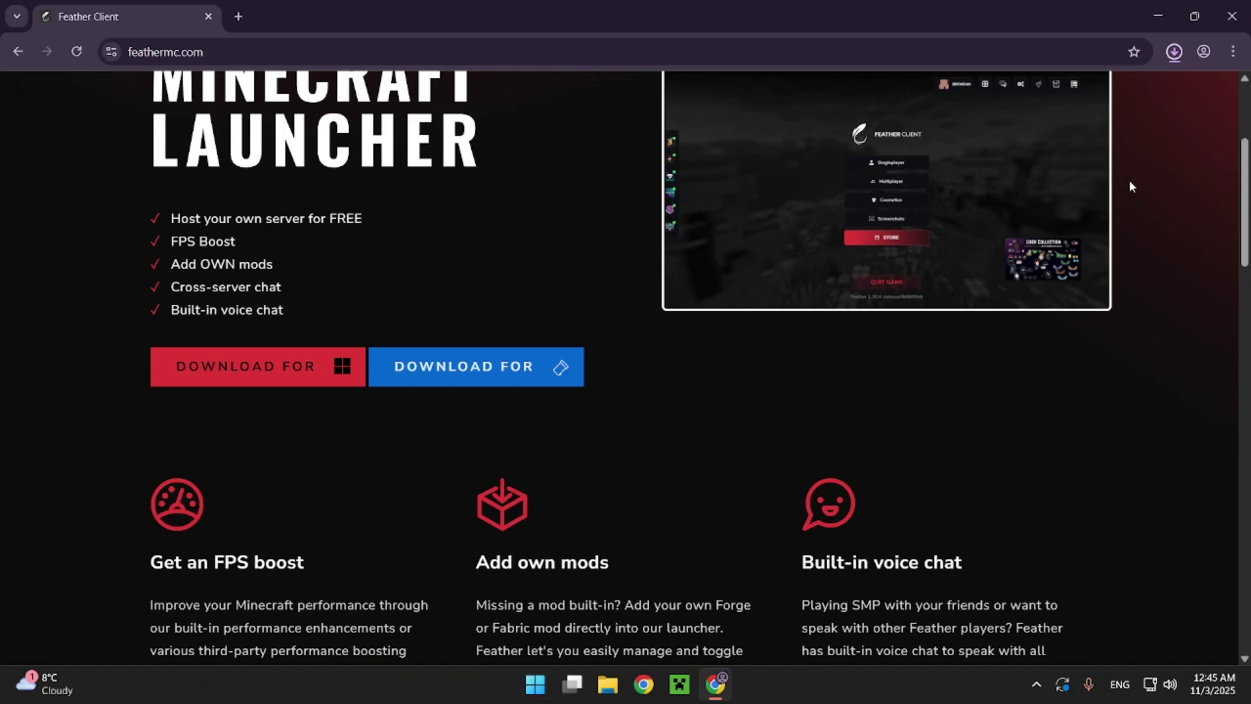
pyautogui.click(1175, 52)
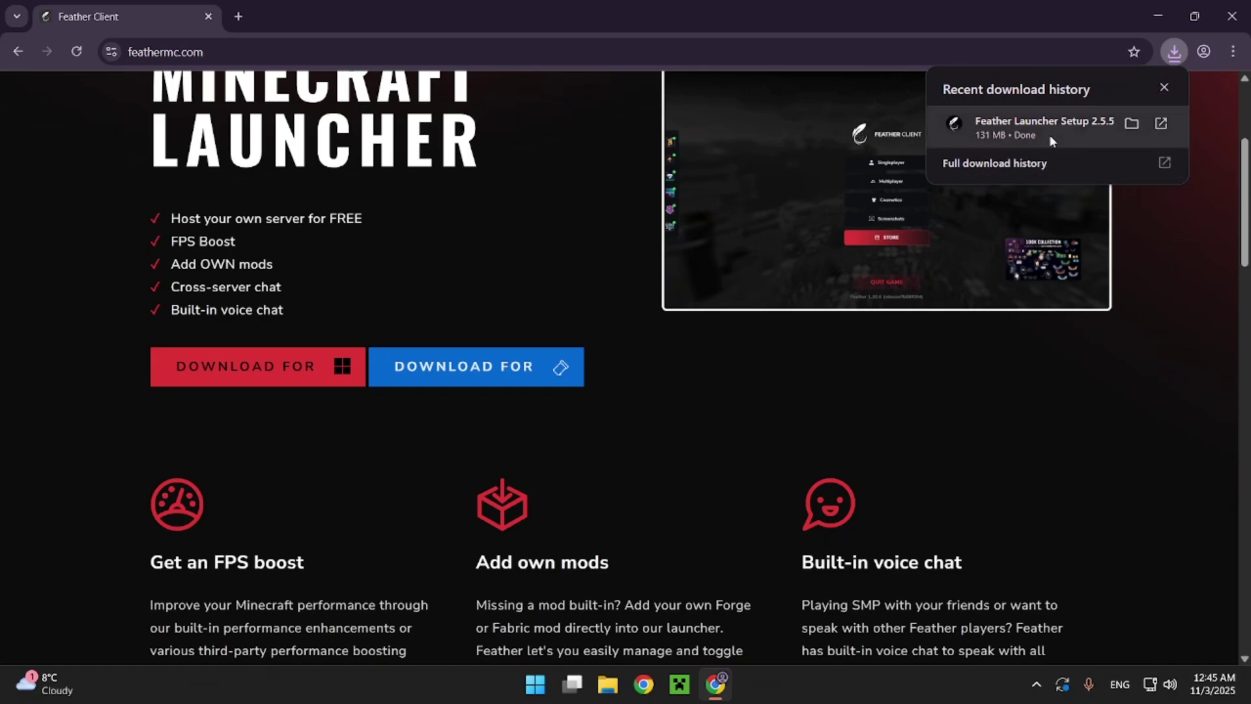
pyautogui.click(1232, 15)
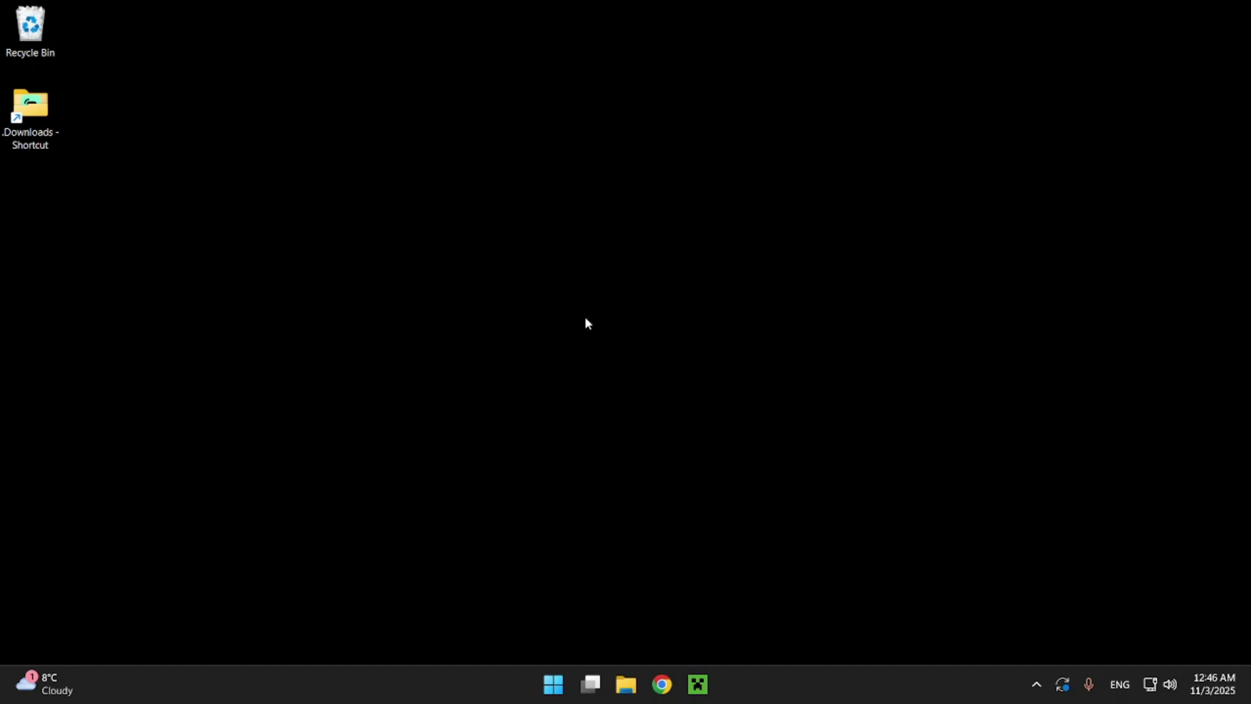
# - Run Feather Launcher Setup 2.5.5 from the .Downloads folder and agree to the launcher's privacy notice
pyautogui.doubleClick(38, 136)
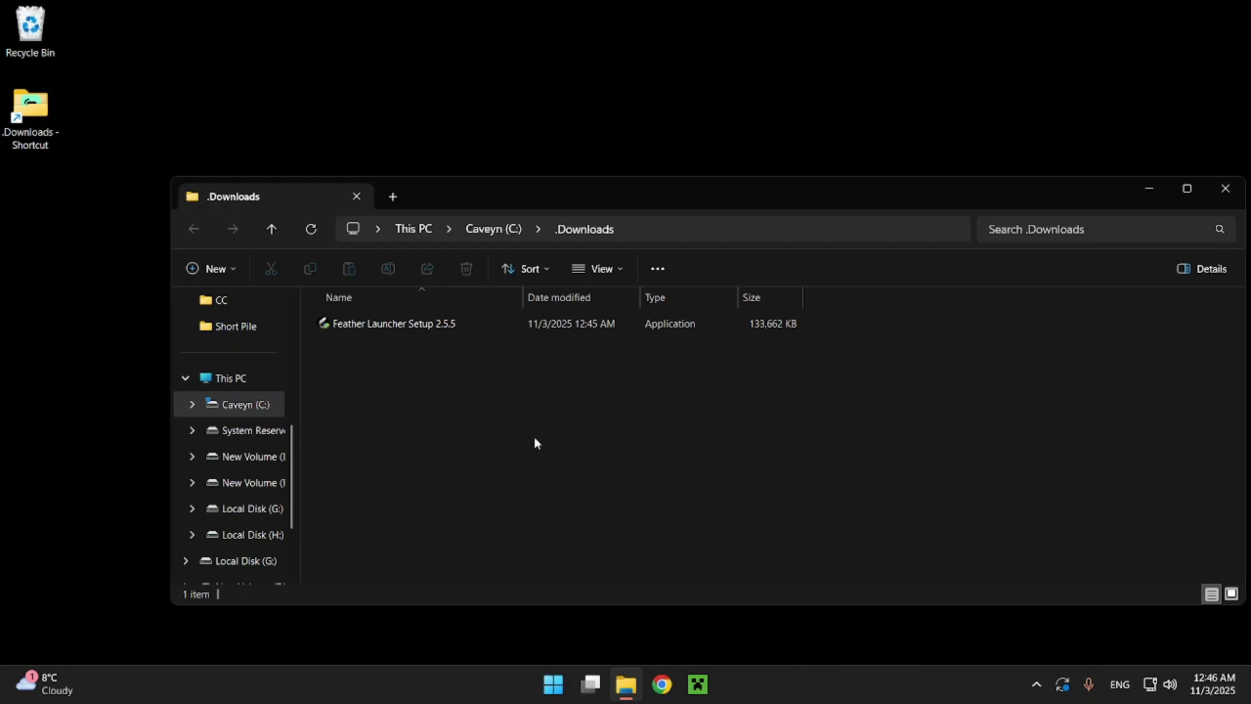
pyautogui.doubleClick(491, 326)
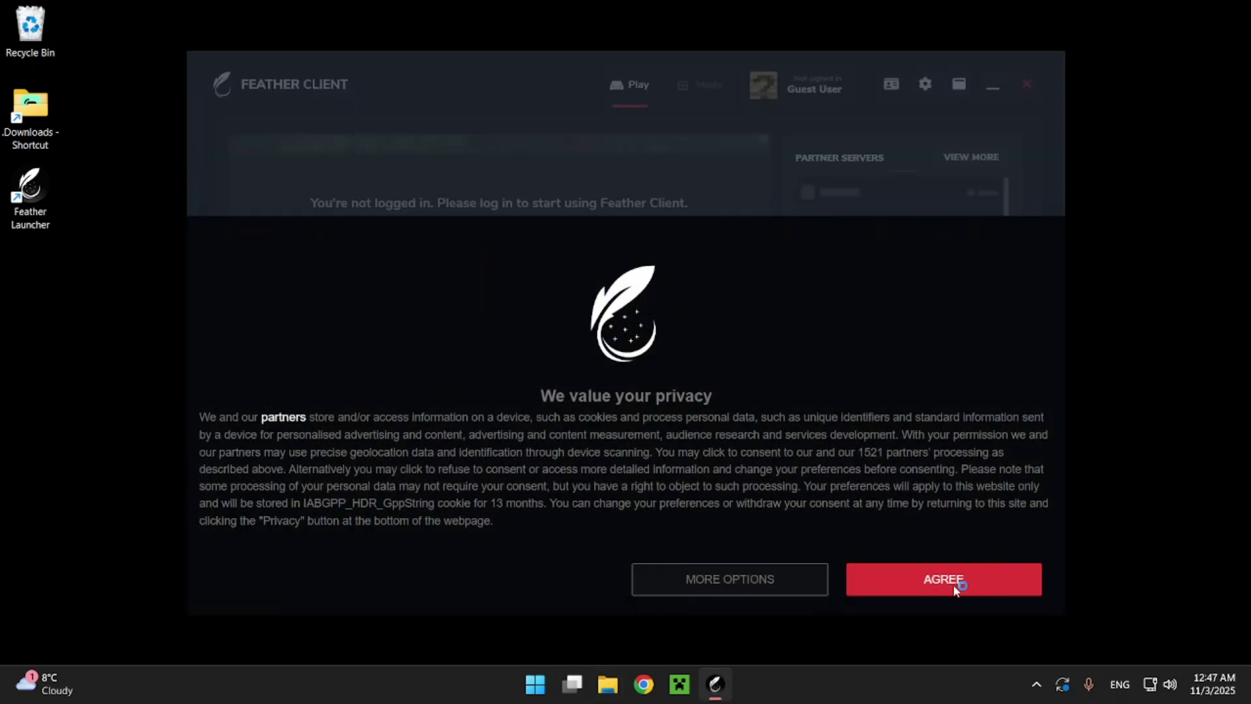
pyautogui.click(955, 586)
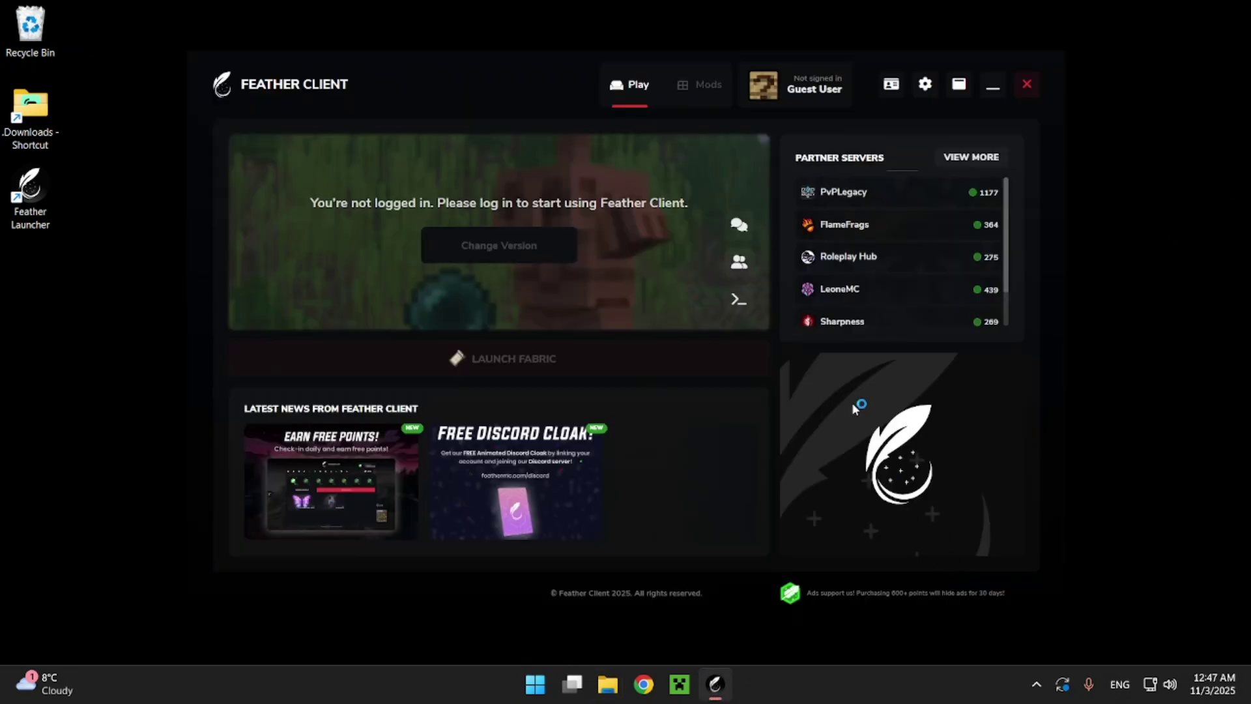
# - Add a Microsoft account in the launcher's account switcher, then return to the launcher's home page
pyautogui.click(803, 87)
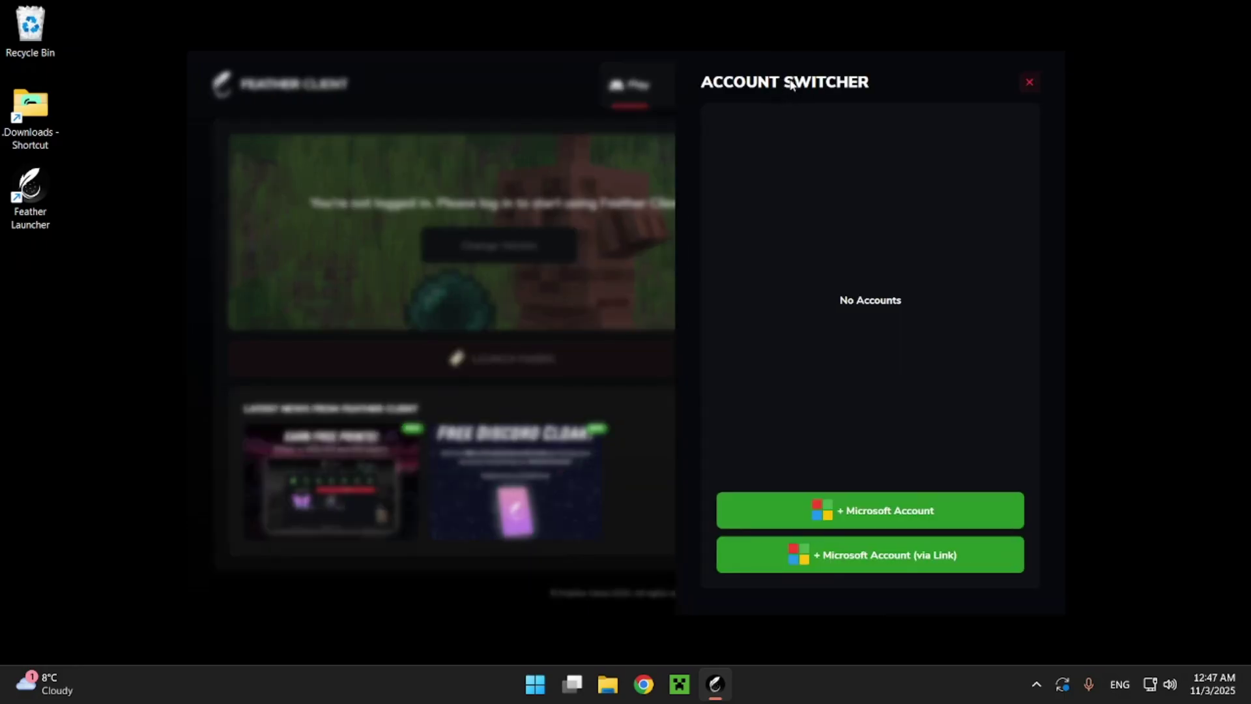
pyautogui.click(875, 513)
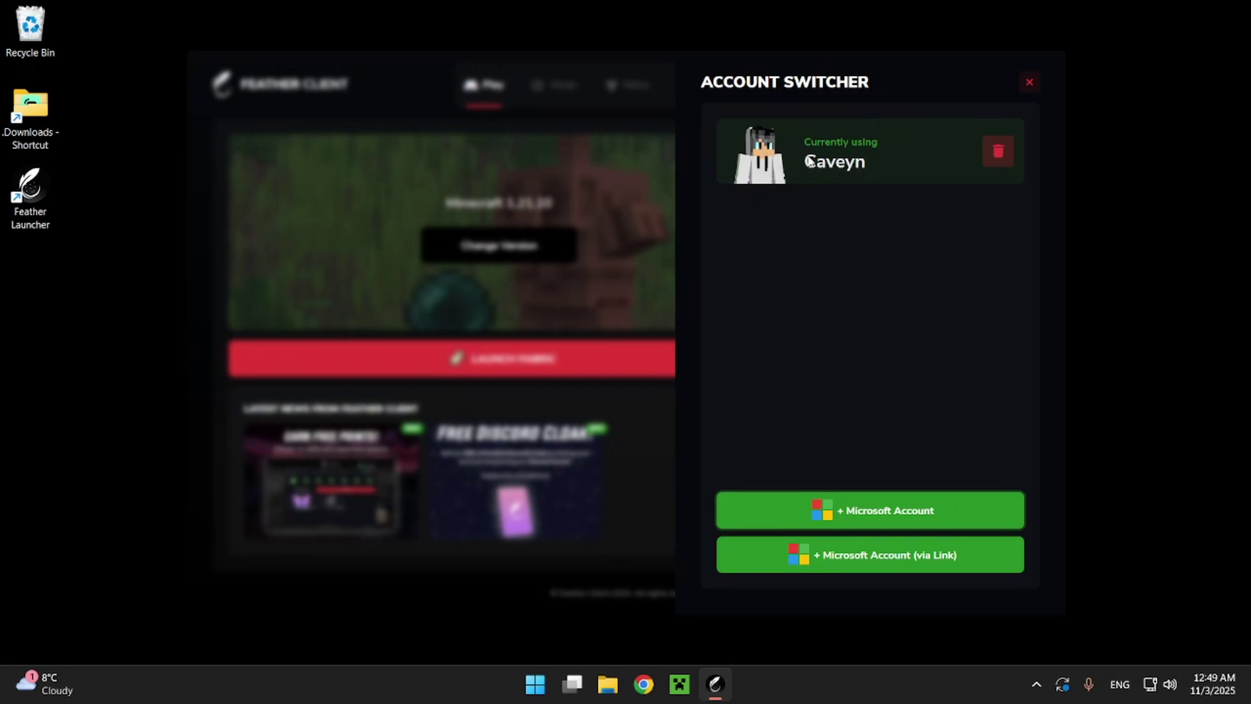
pyautogui.click(1029, 83)
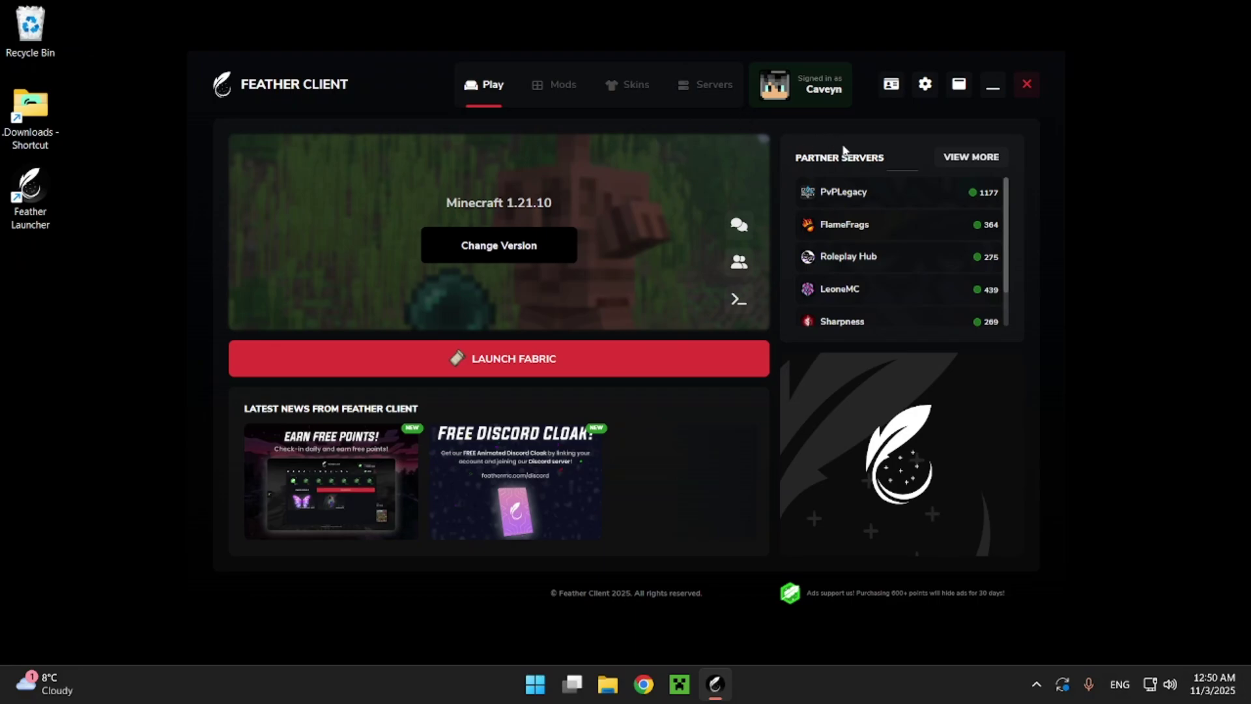
# - Select Minecraft version 1.21.10, launch it with Fabric, and dismiss the Discord cloak promotion in the game
pyautogui.scroll(-1, 870, 196)
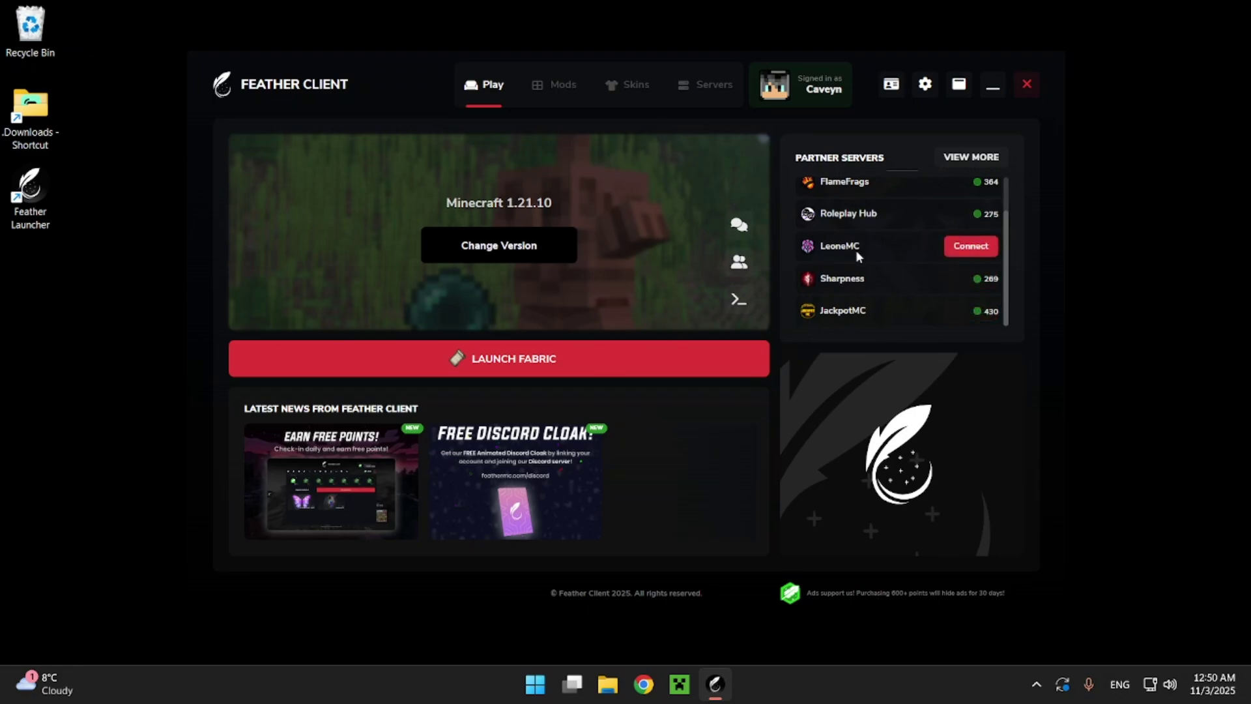
pyautogui.scroll(1, 855, 249)
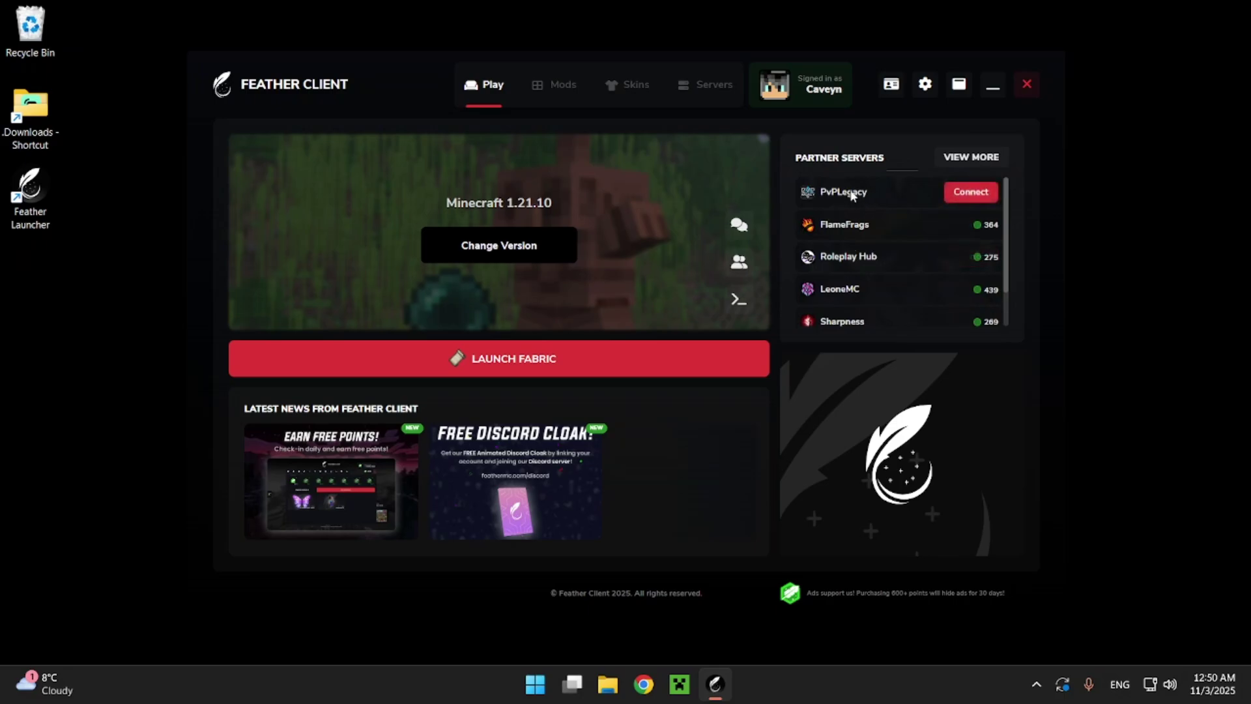
pyautogui.click(507, 244)
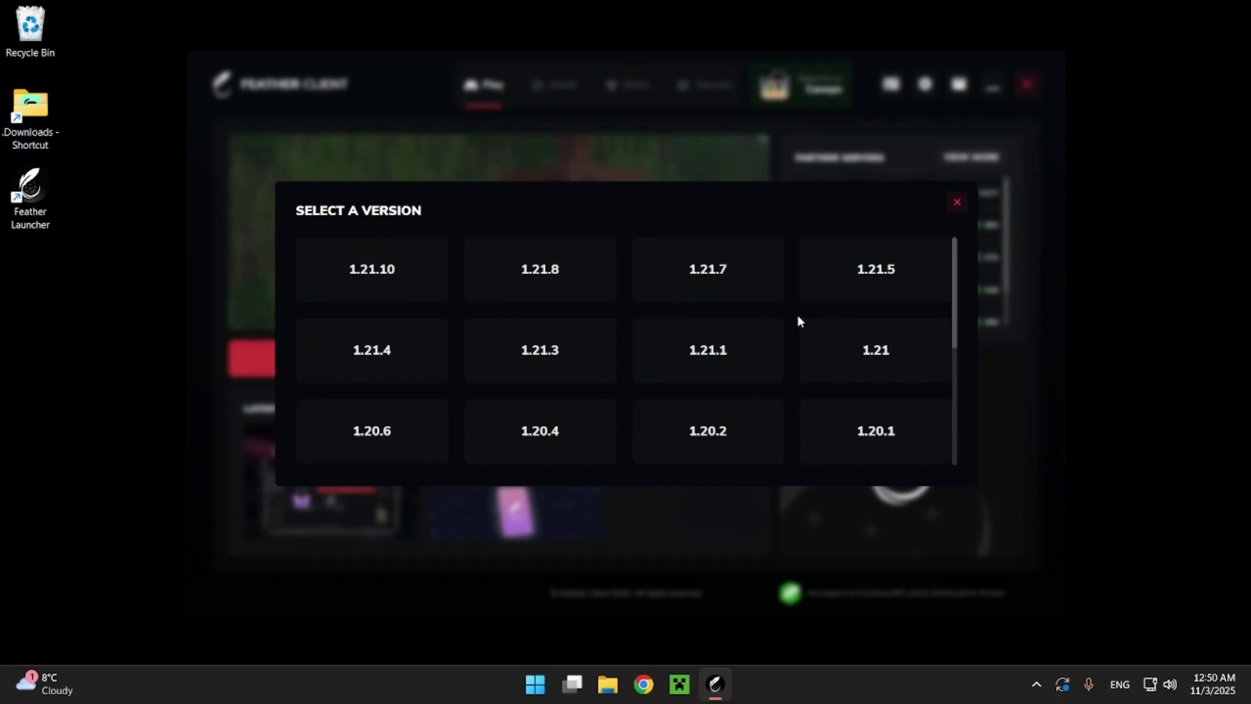
pyautogui.click(410, 282)
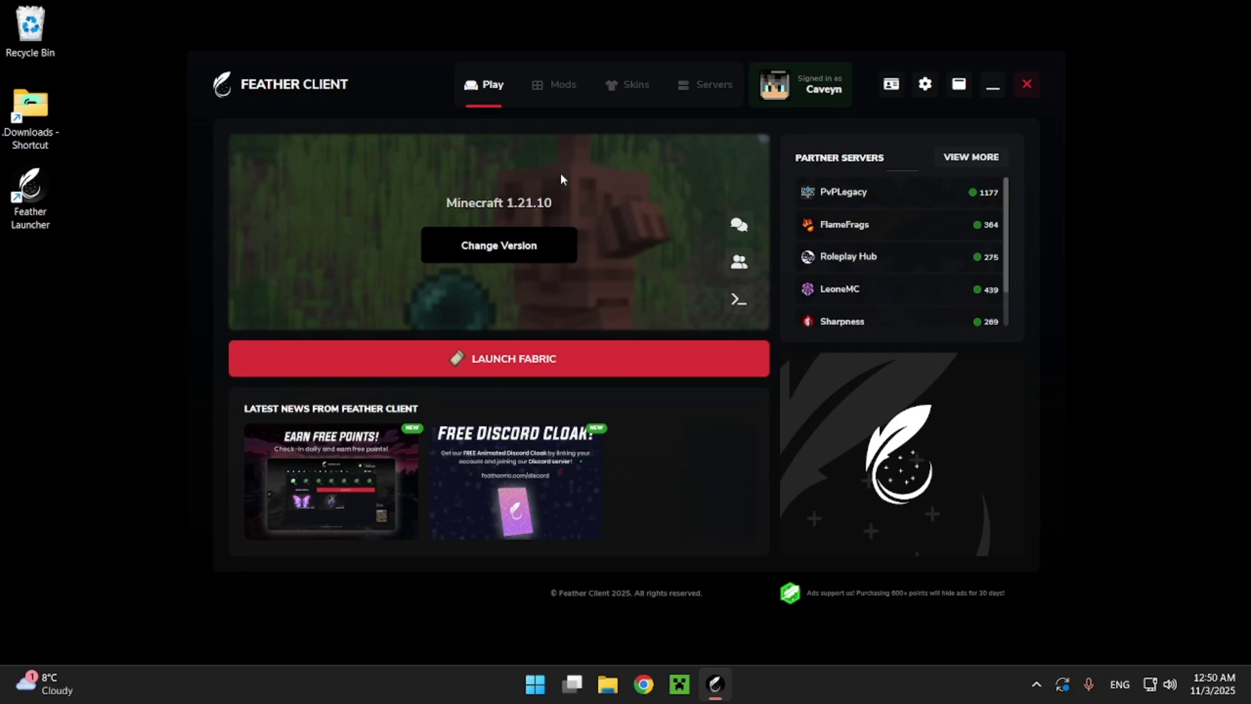
pyautogui.click(509, 363)
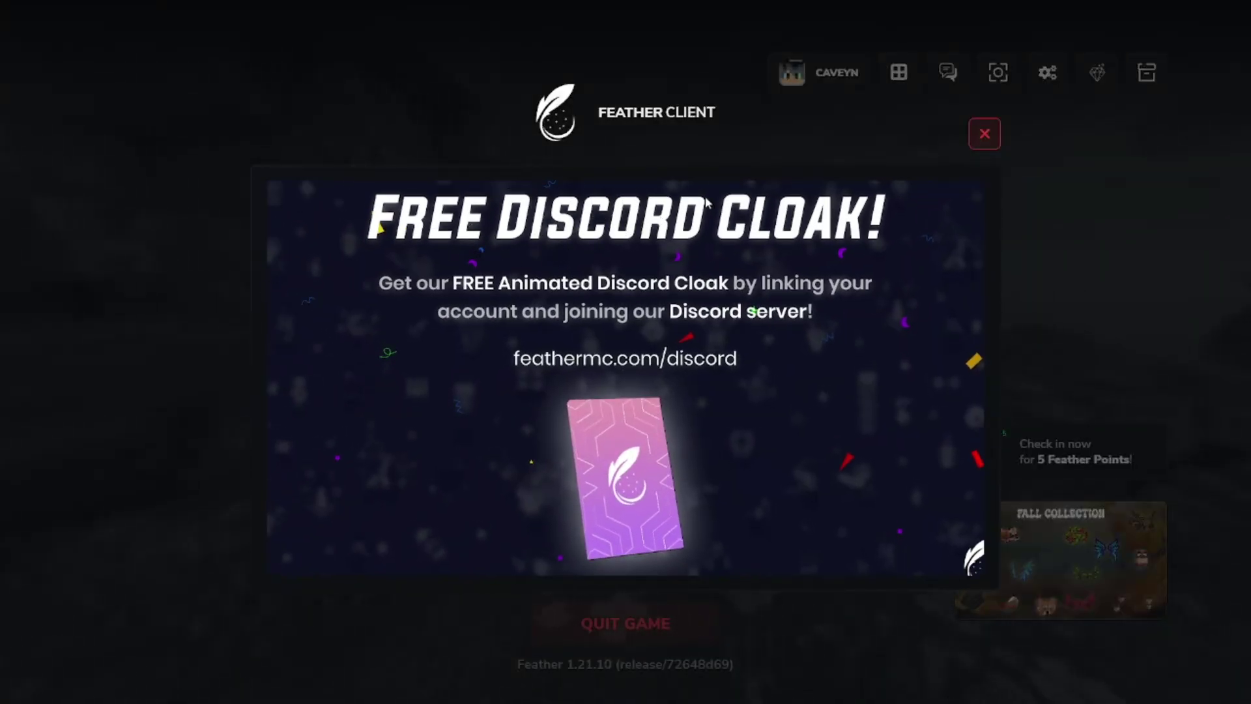
pyautogui.click(984, 134)
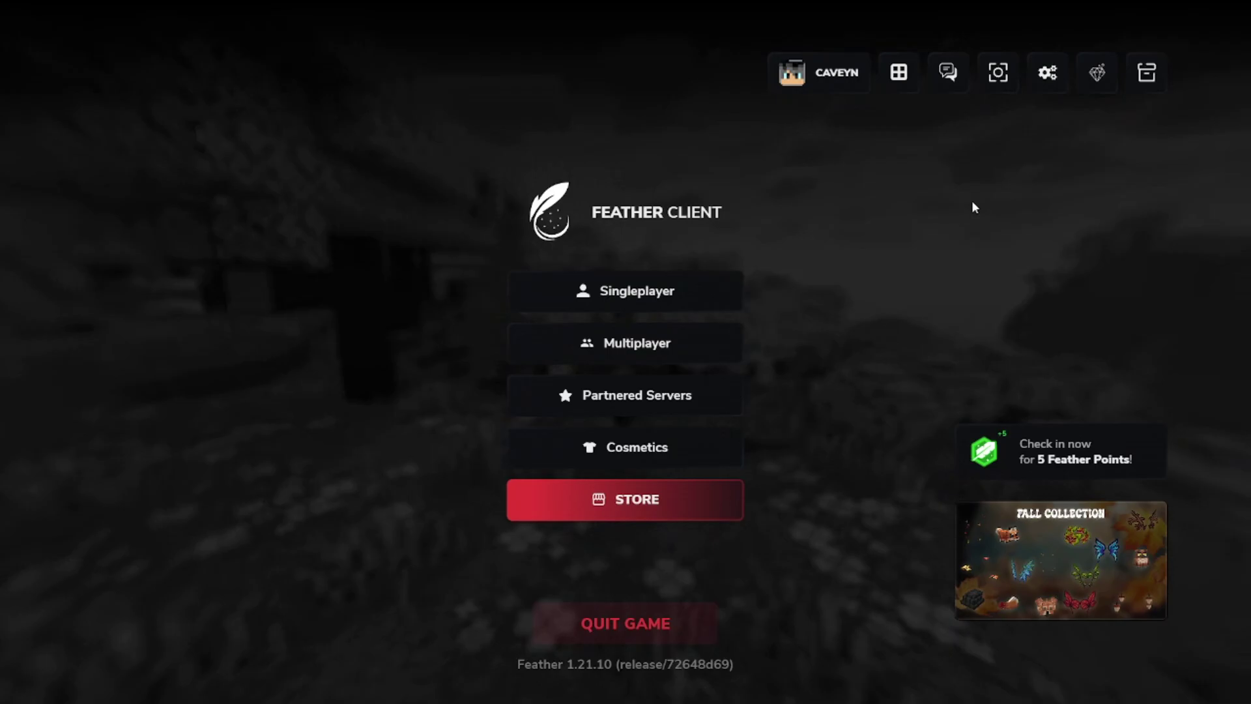
# - Look at the Minecraft options and the video settings from the Feather main menu
pyautogui.click(1038, 75)
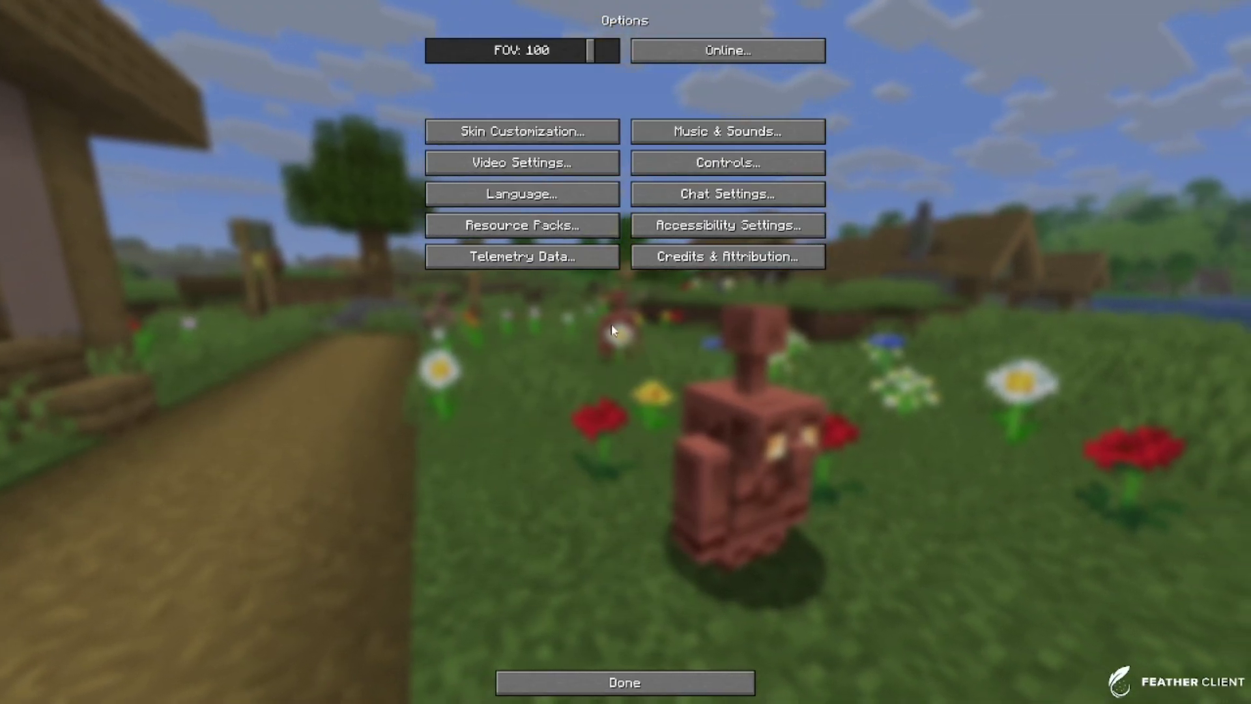
pyautogui.click(543, 171)
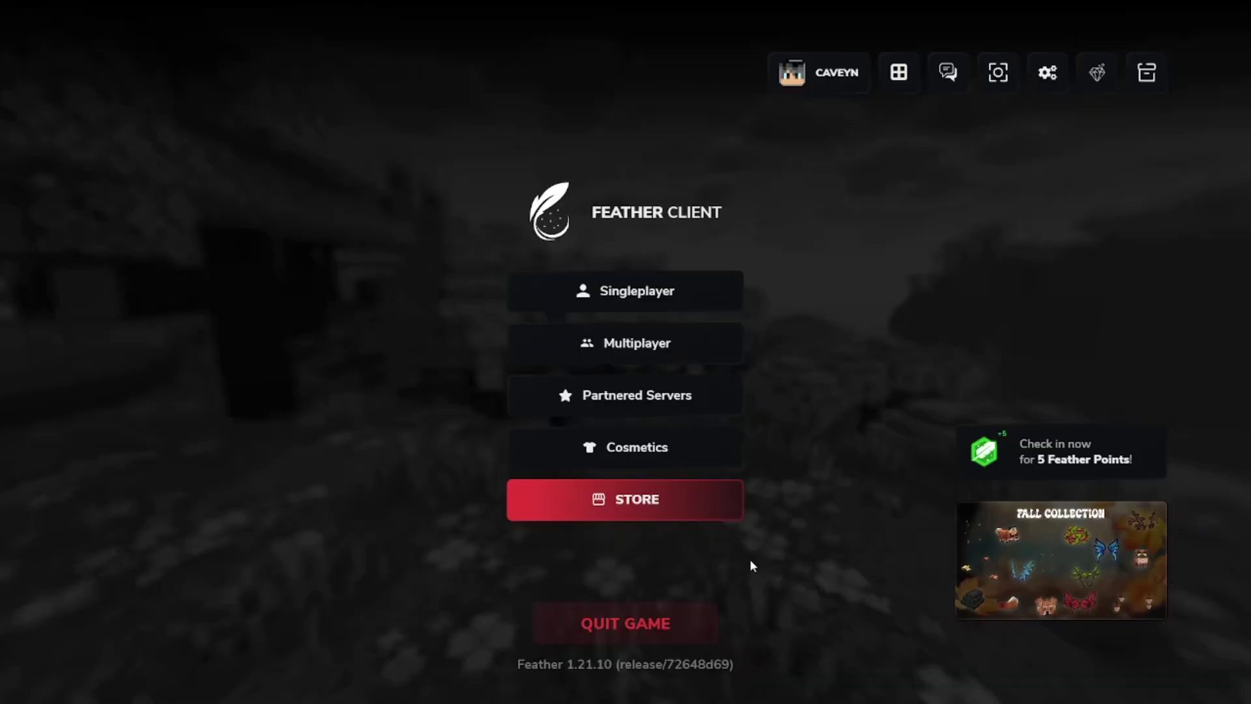
# - Add a multiplayer server with the address hypixel.net and join it
pyautogui.click(609, 341)
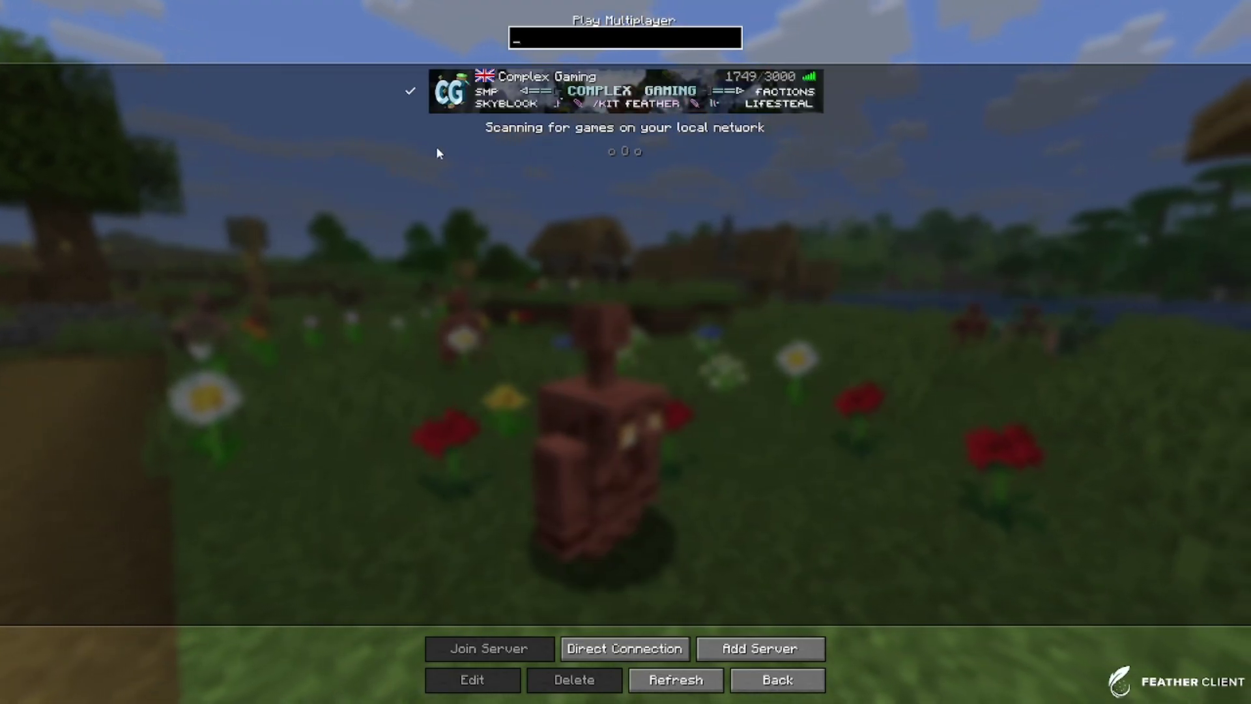
pyautogui.moveTo(453, 82)
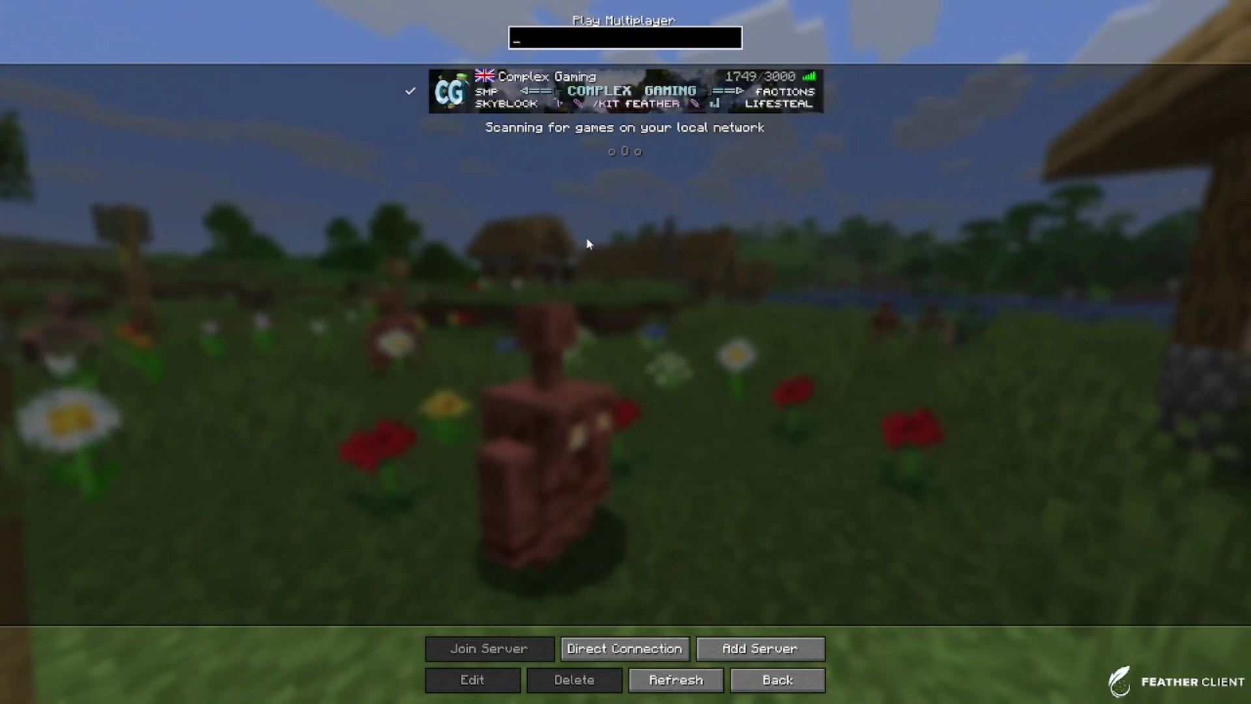
pyautogui.click(768, 660)
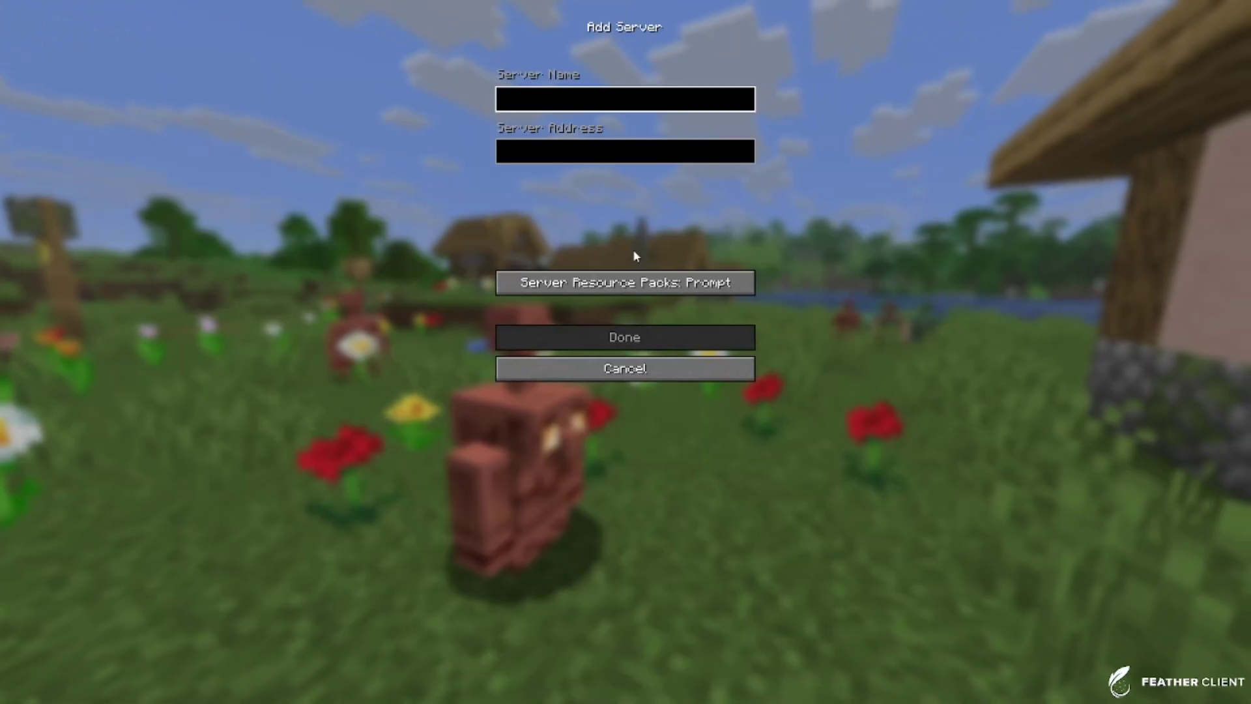
pyautogui.write('hypixel.net')
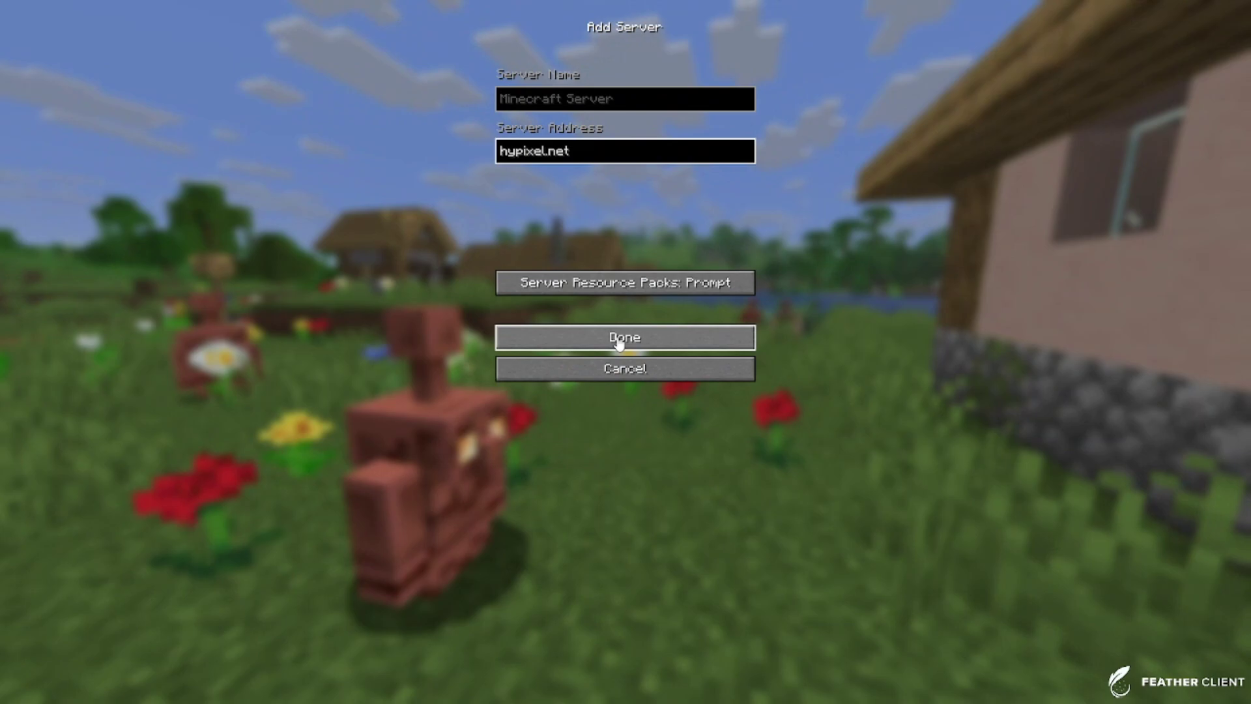
pyautogui.click(619, 341)
pyautogui.doubleClick(537, 109)
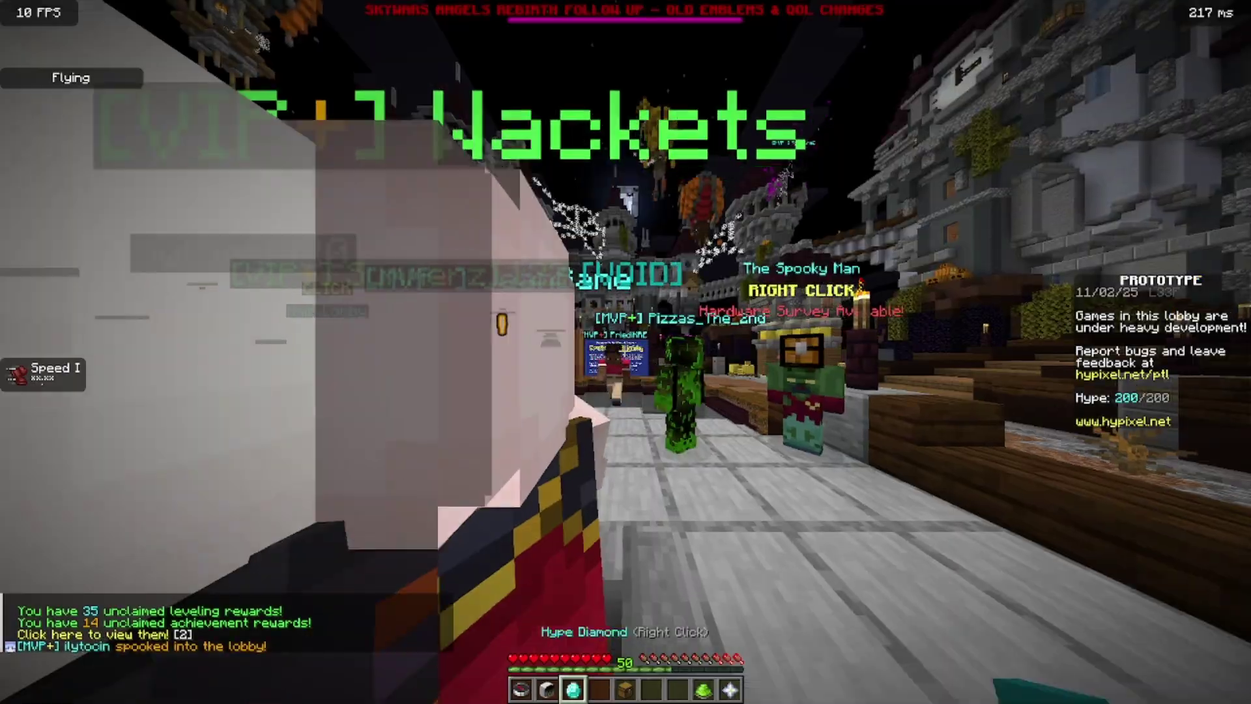
# - Cycle through the camera perspectives in the Hypixel lobby until the character is shown in third person
pyautogui.press('F5')
pyautogui.press('F5')
pyautogui.press('F5')
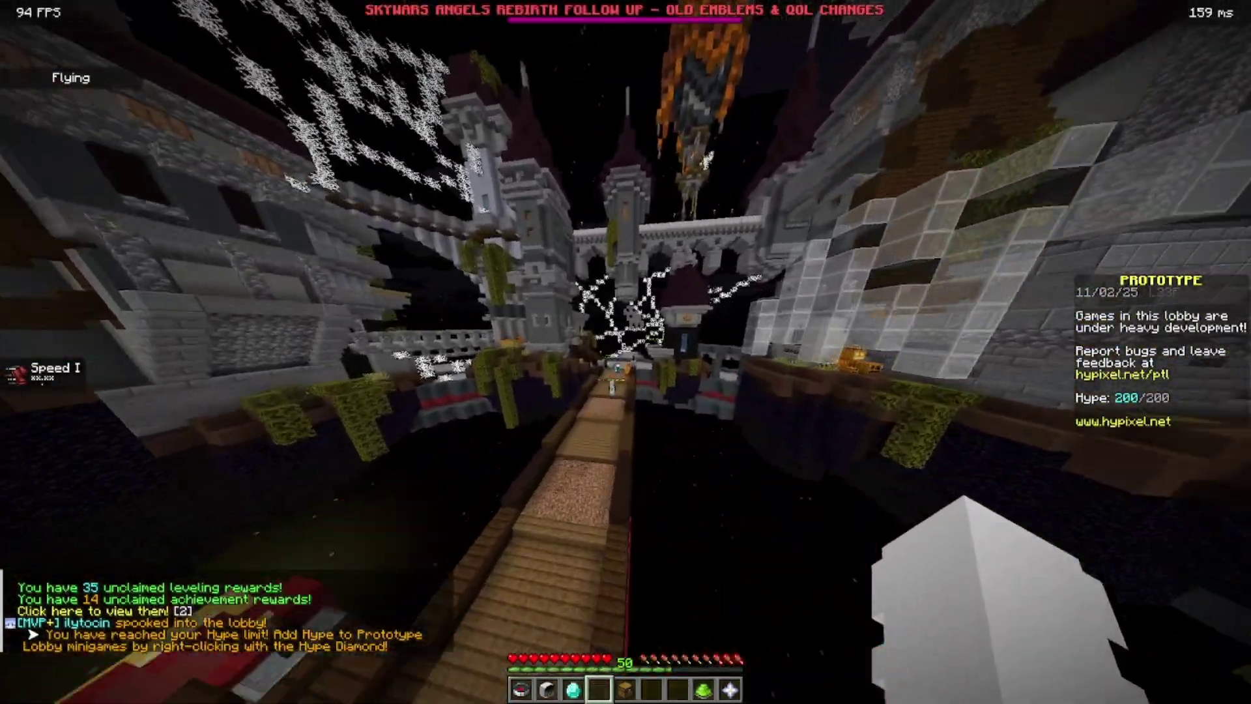
pyautogui.press('F5')
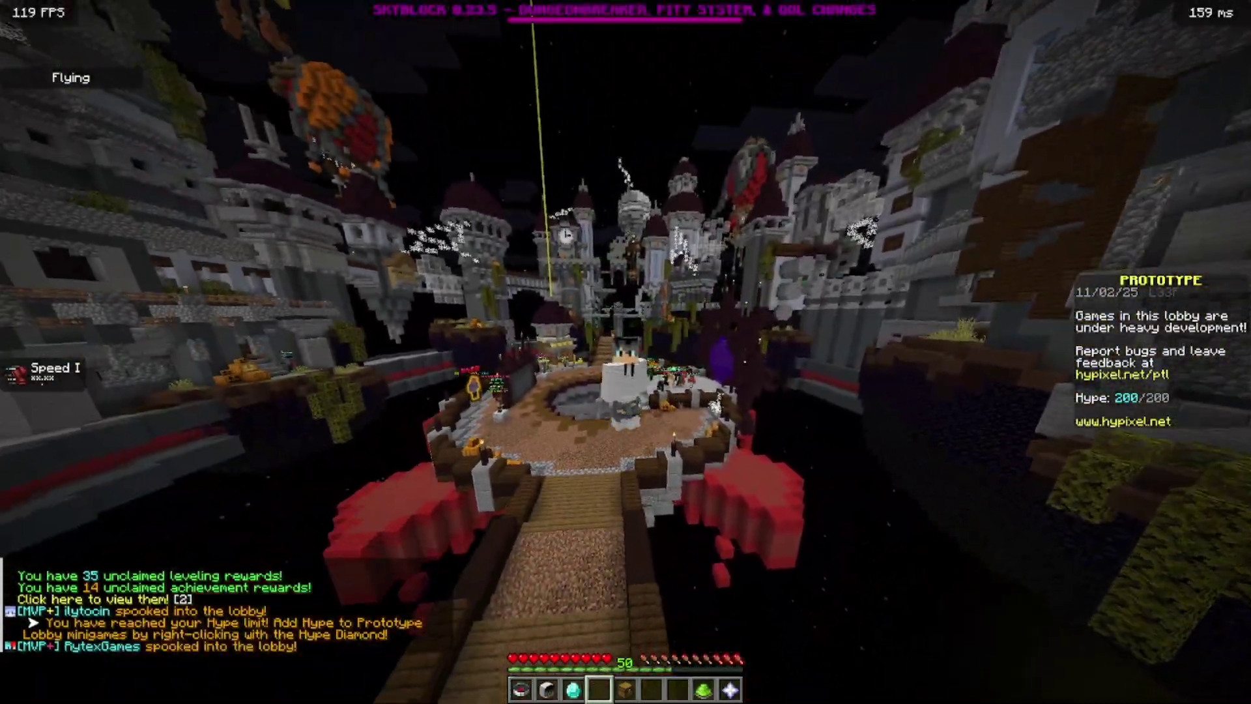
# - Sneak briefly, then fly the character around the Prototype lobby and along the wooden bridge
pyautogui.press('w')
pyautogui.press('shift')
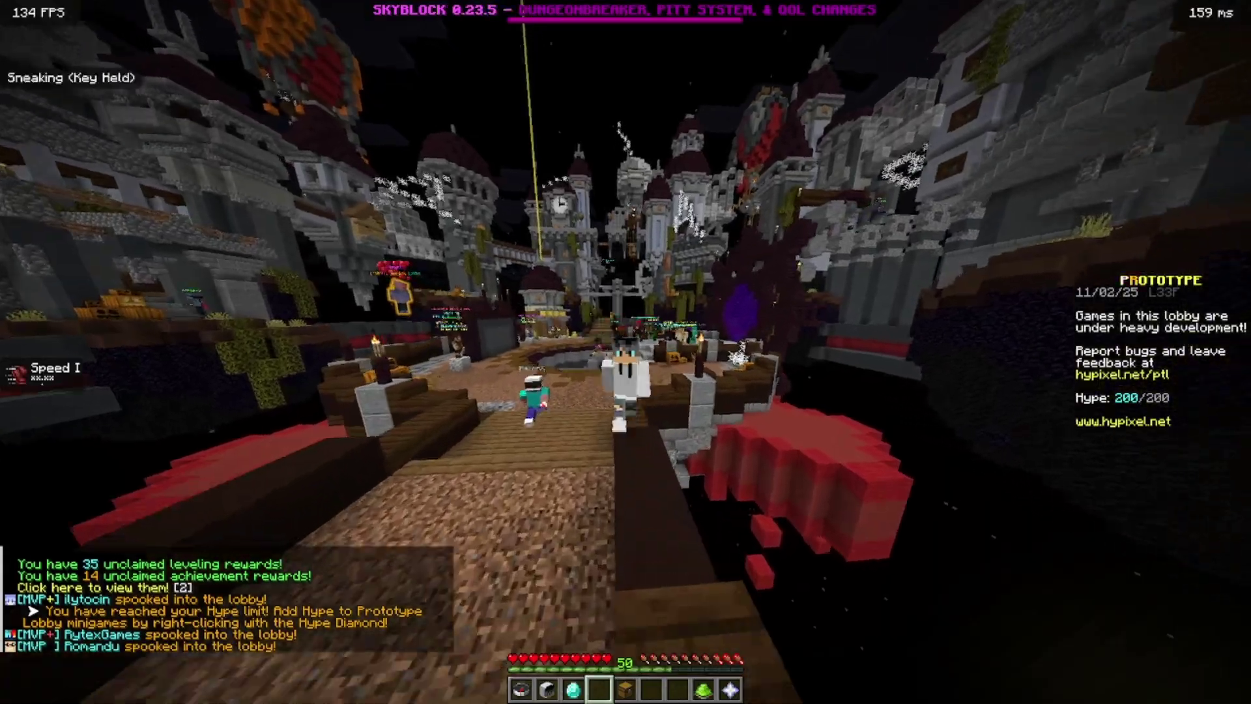
pyautogui.press('space')
pyautogui.press('space')
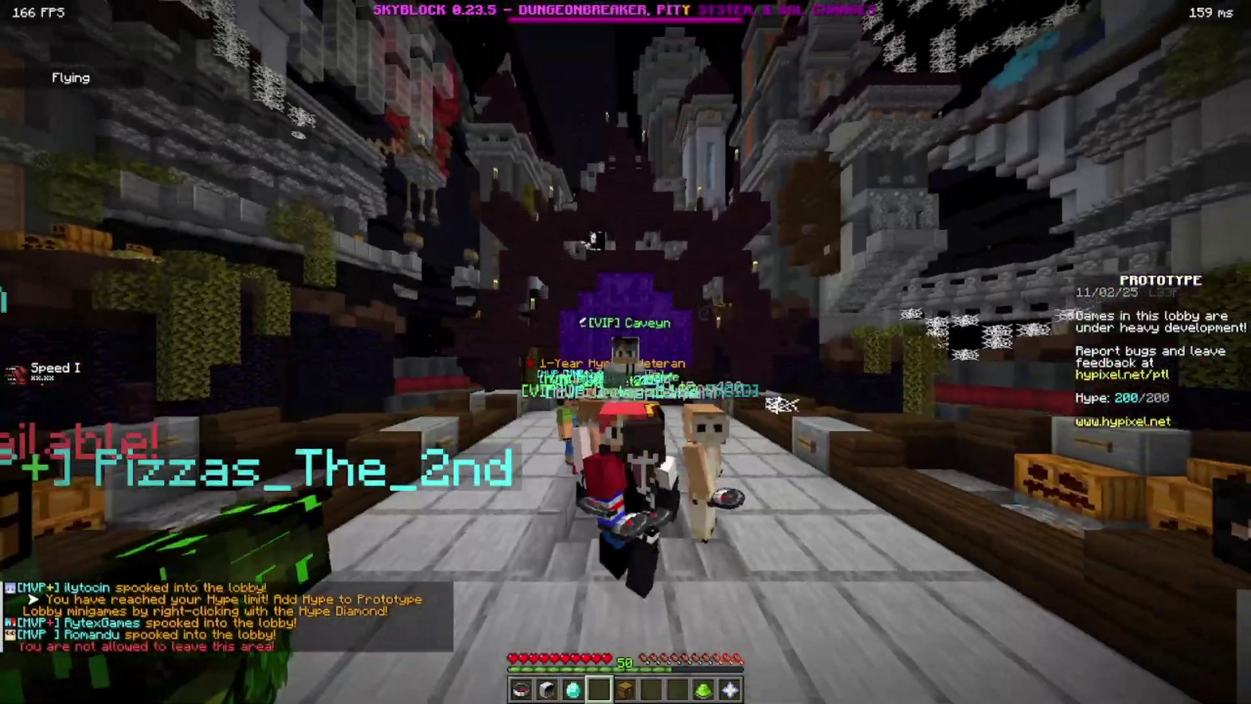
pyautogui.press('w')
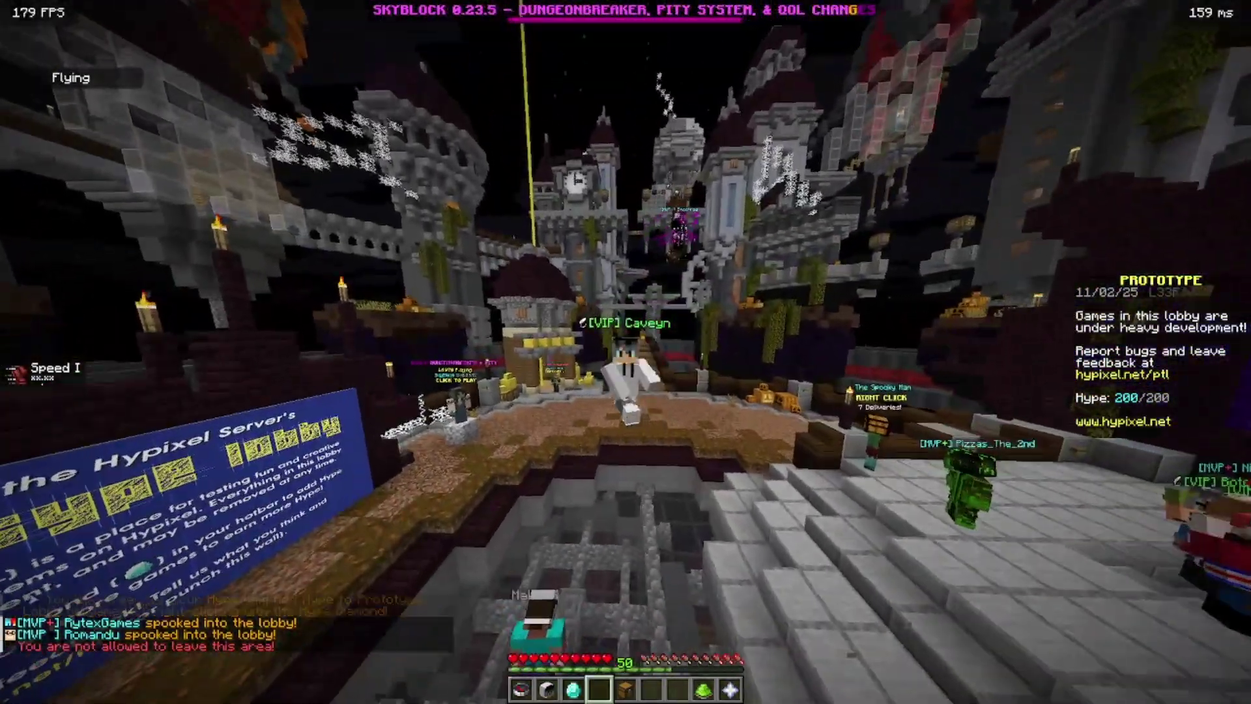
pyautogui.press('w')
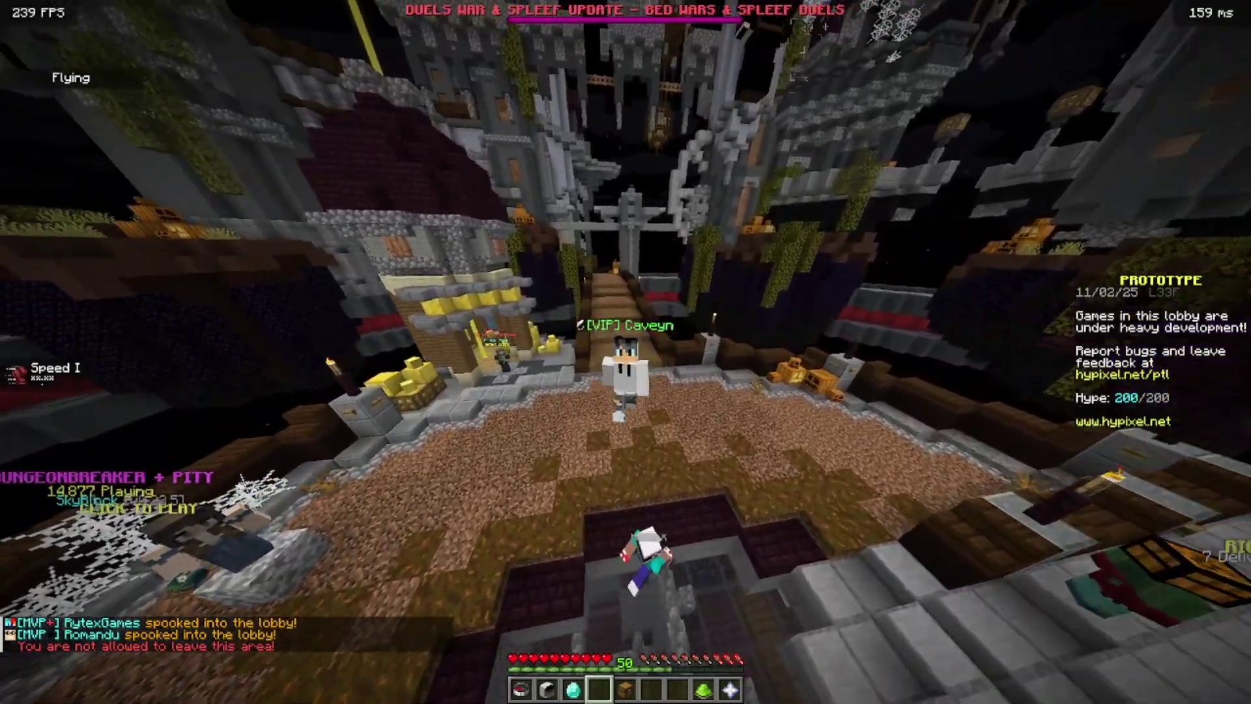
pyautogui.press('w')
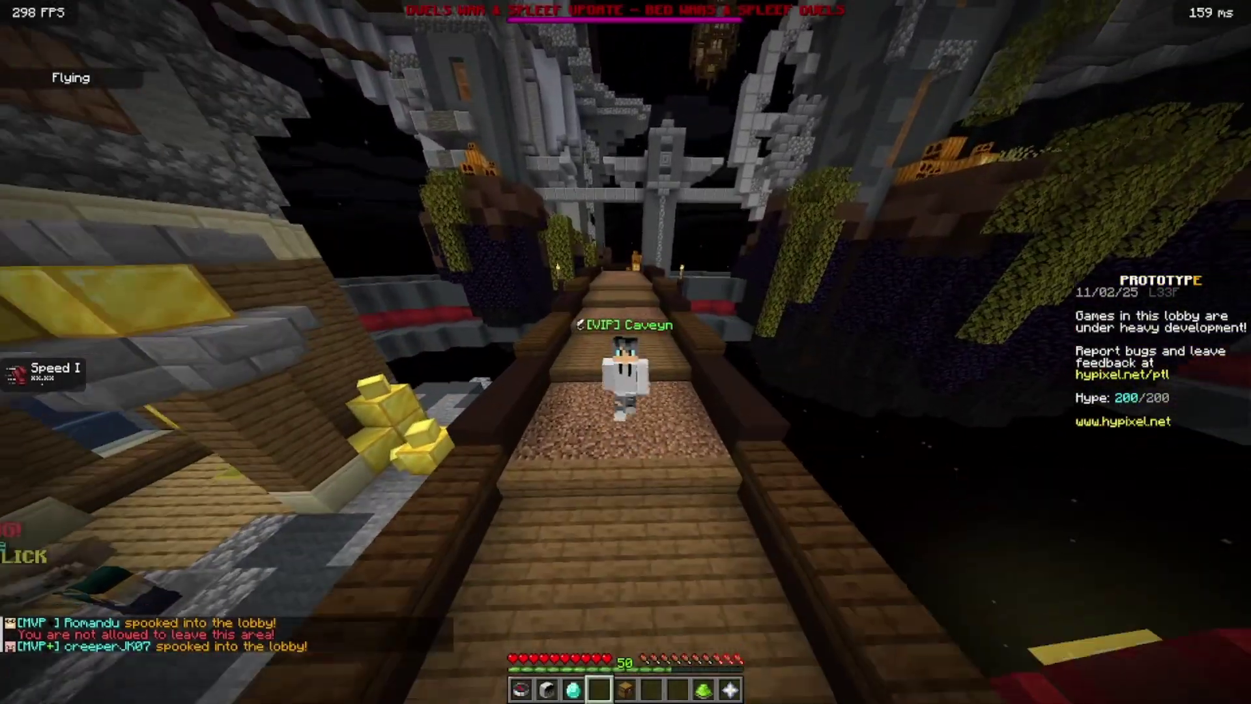